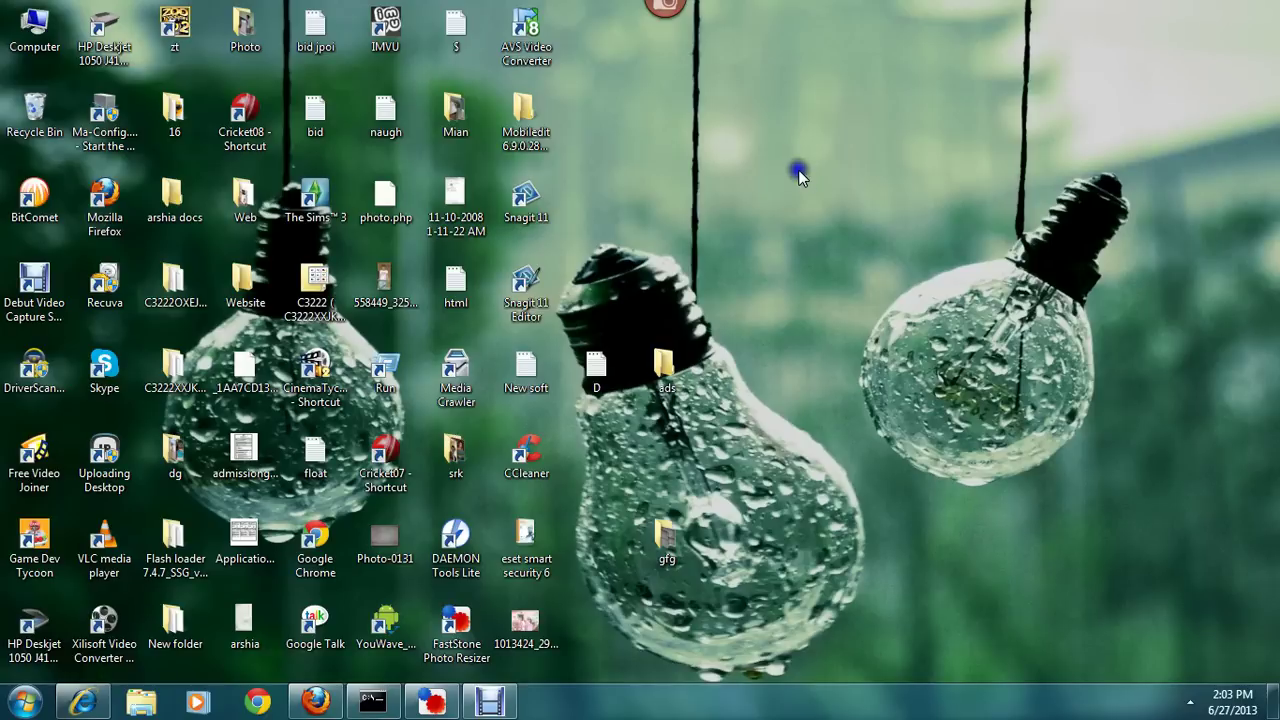
Step: Refresh the desktop, then launch Task Manager from the taskbar's shortcut menu
{"action": "left_click", "coordinate": [852, 222]}
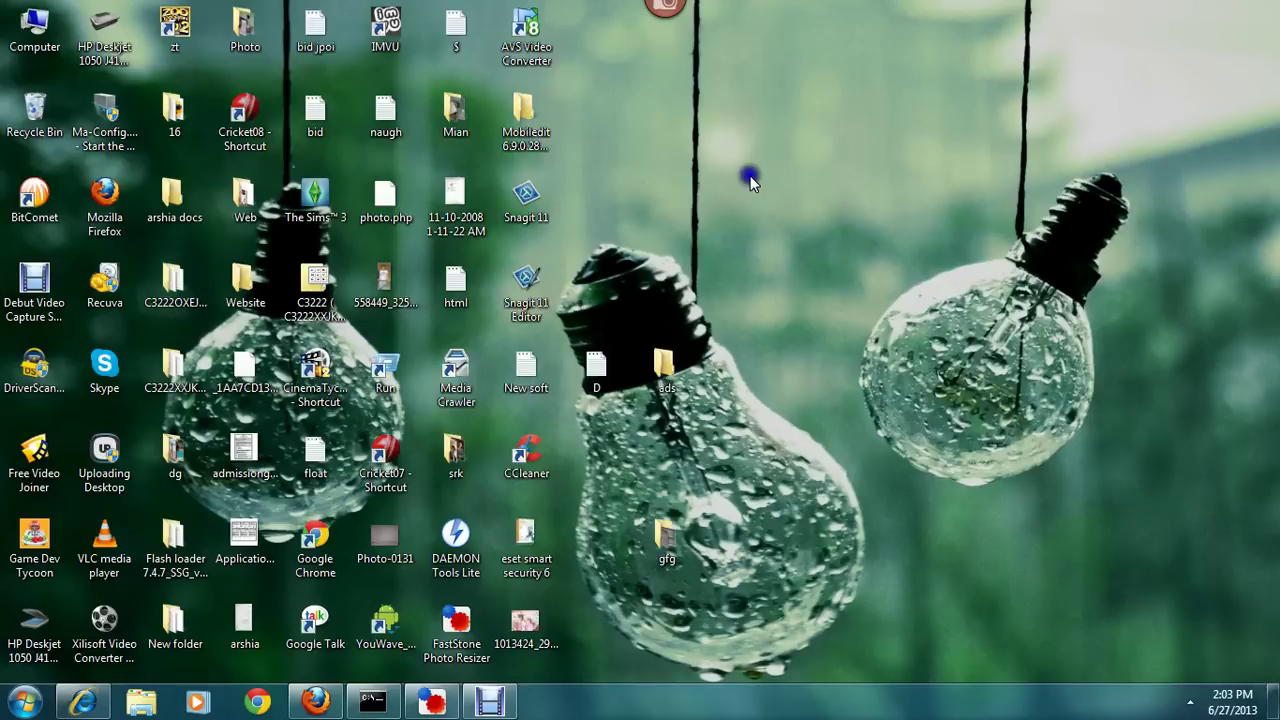
{"action": "right_click", "coordinate": [751, 176]}
{"action": "left_click", "coordinate": [837, 232]}
{"action": "right_click", "coordinate": [727, 712]}
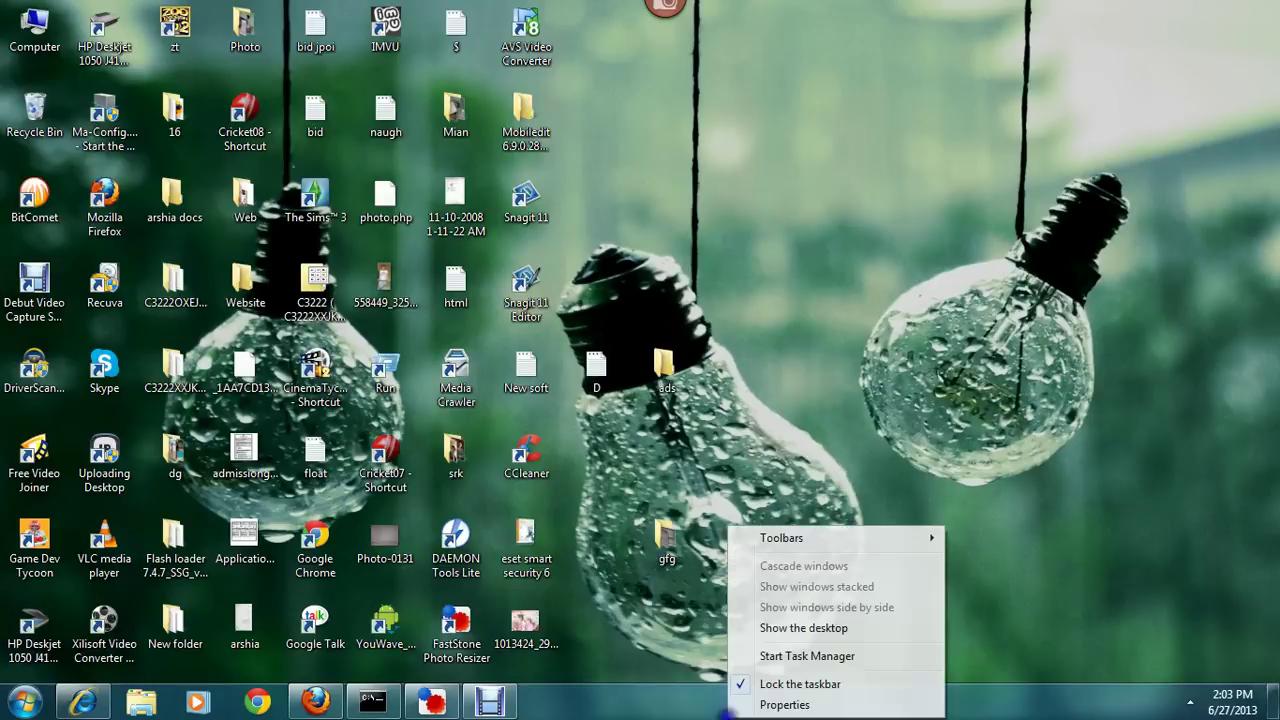
{"action": "left_click", "coordinate": [797, 657]}
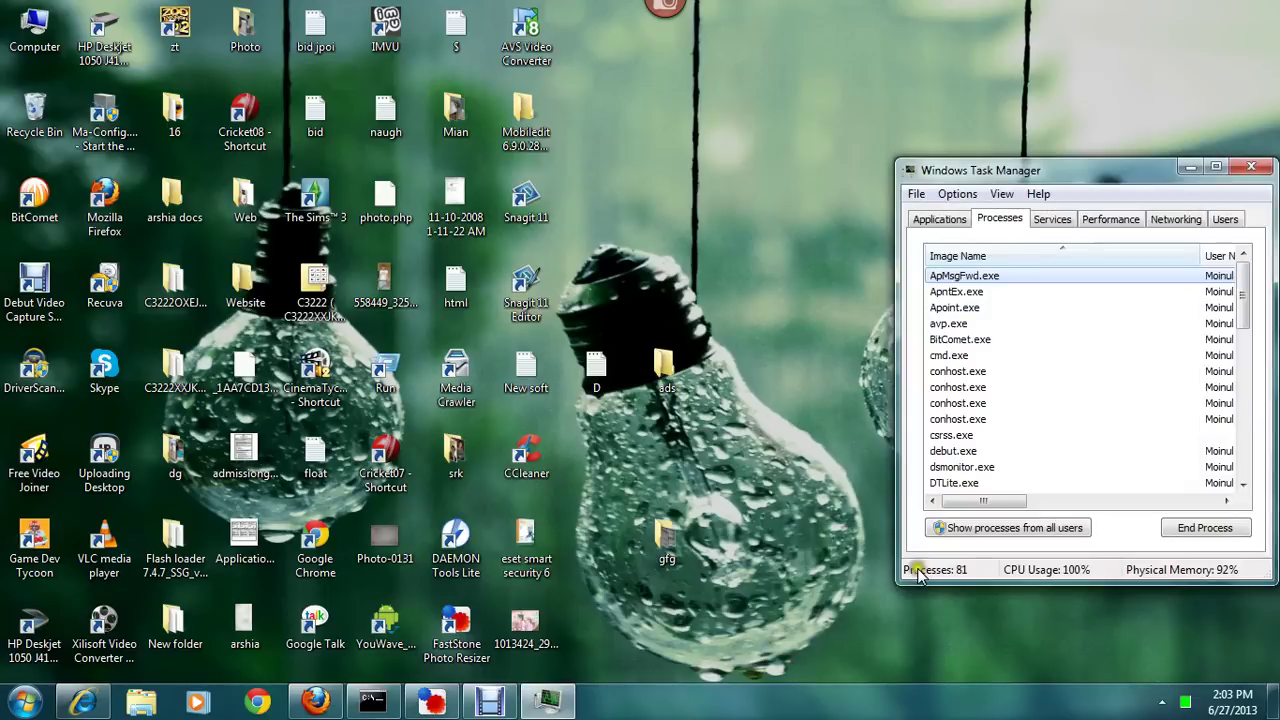
Step: Maximize Task Manager and view the CPU and physical memory usage graphs on the Performance tab
{"action": "left_click", "coordinate": [1215, 166]}
{"action": "left_click", "coordinate": [39, 57]}
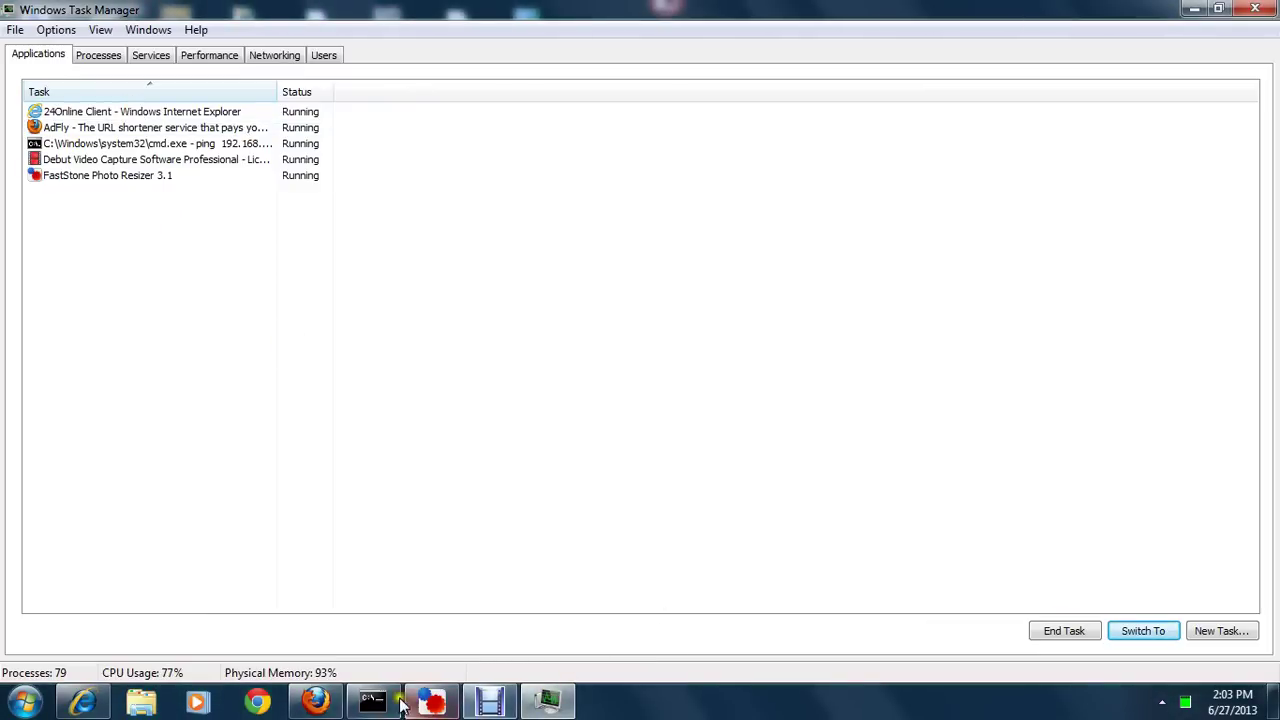
{"action": "mouse_move", "coordinate": [333, 703]}
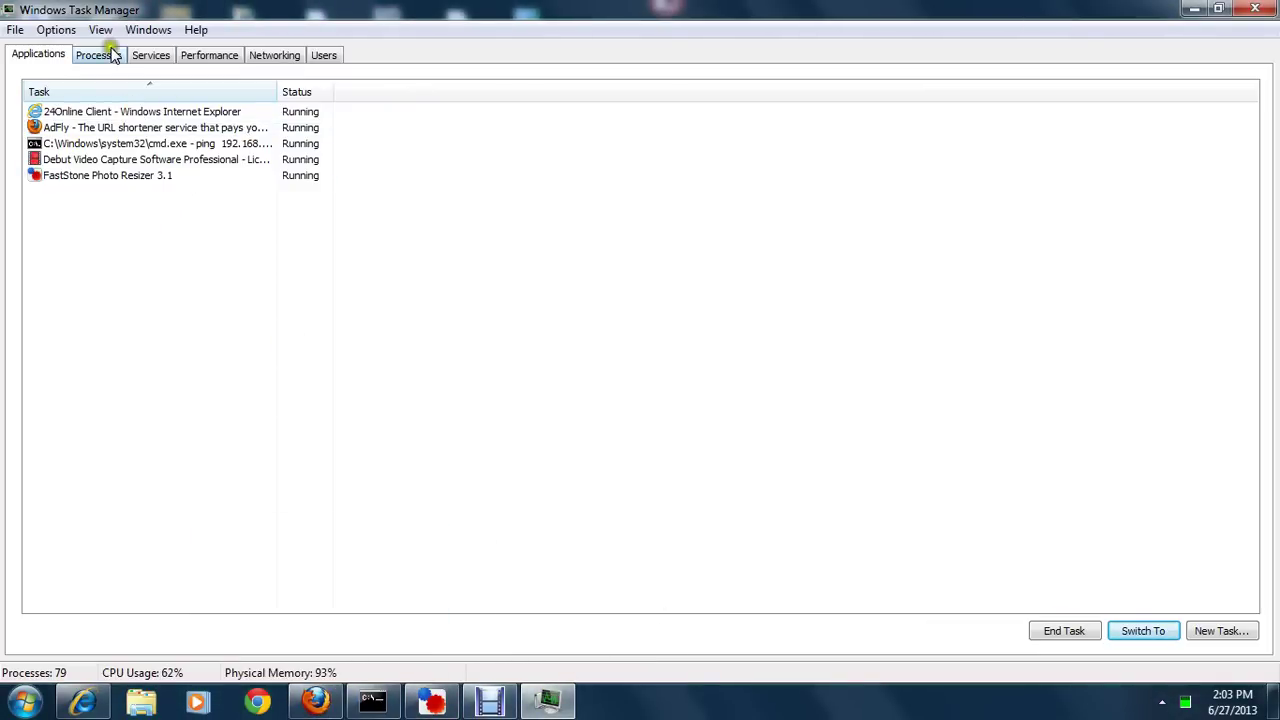
{"action": "left_click", "coordinate": [198, 55]}
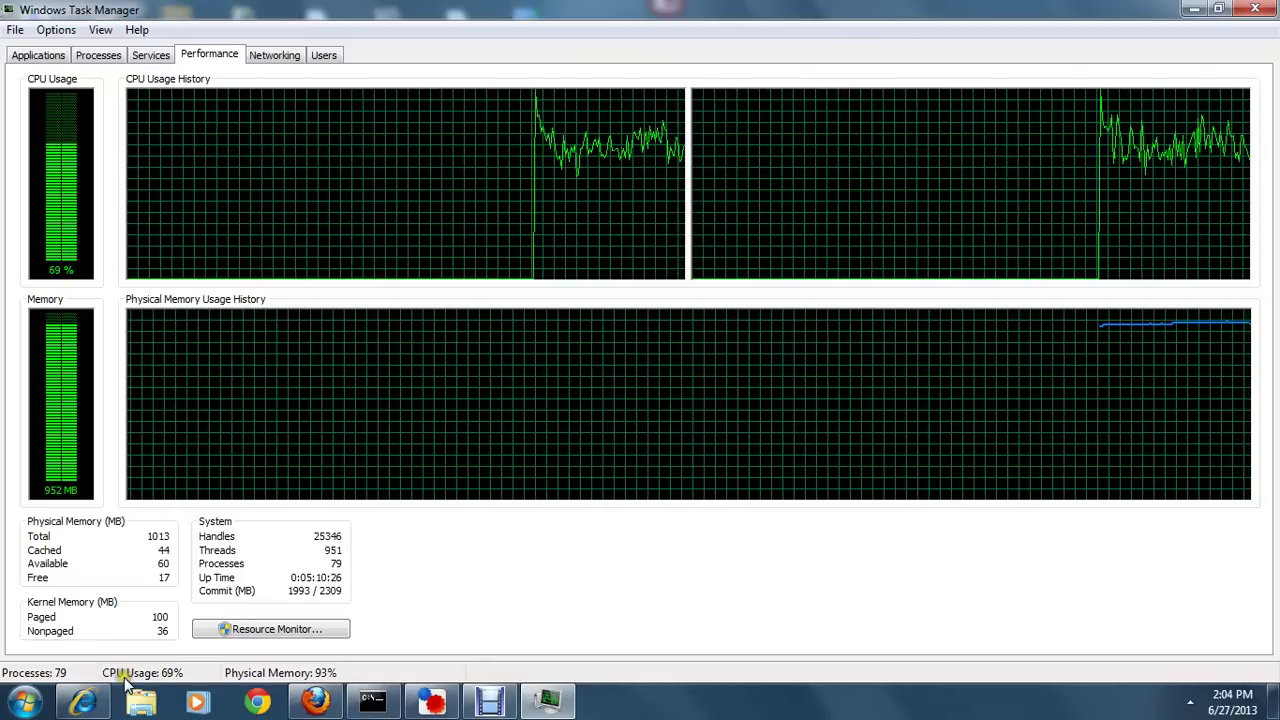
Step: Cycle through the Applications, Performance and Services tabs, ending on Processes with avp.exe selected
{"action": "left_click", "coordinate": [24, 56]}
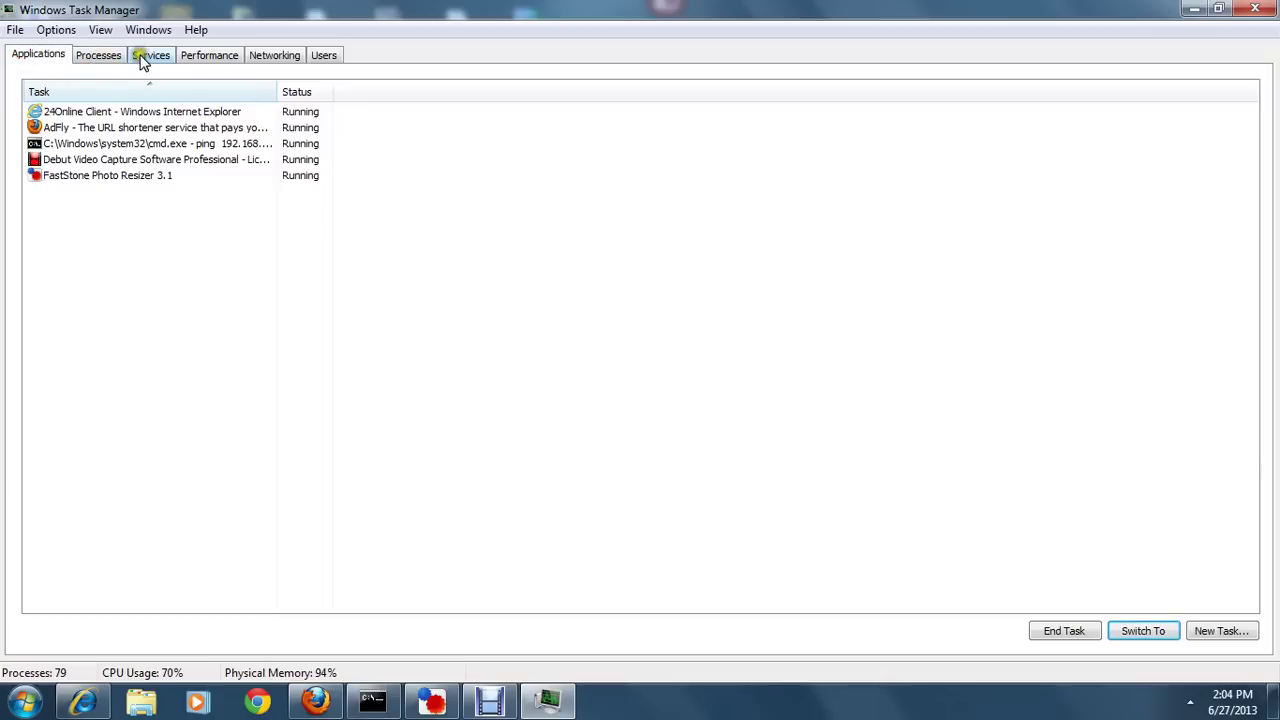
{"action": "left_click", "coordinate": [106, 57]}
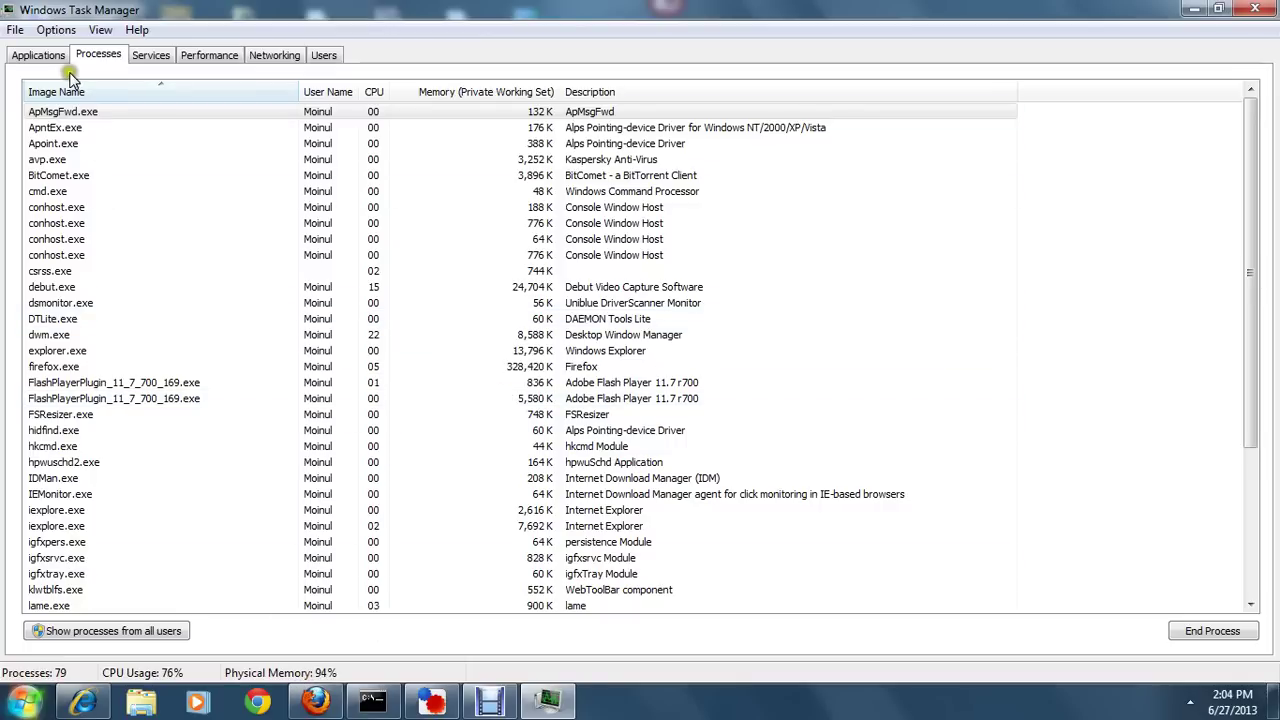
{"action": "left_click", "coordinate": [151, 55]}
{"action": "left_click", "coordinate": [209, 55]}
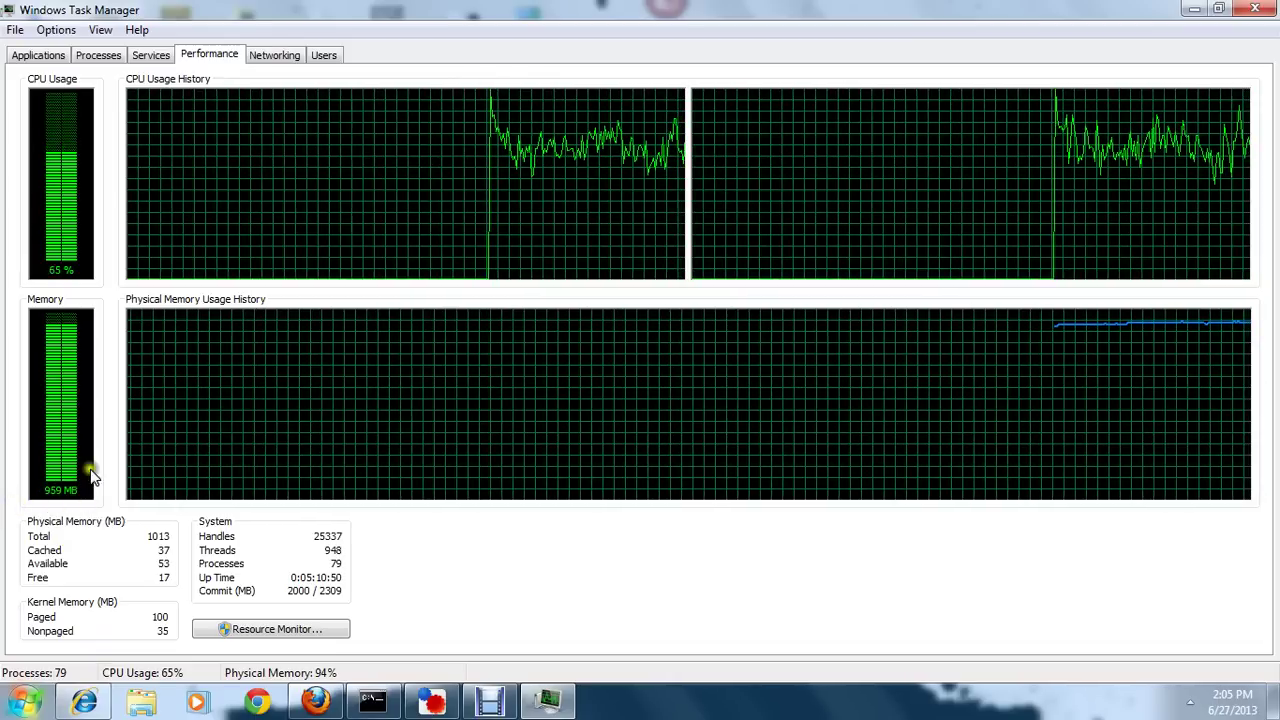
{"action": "left_click", "coordinate": [130, 55]}
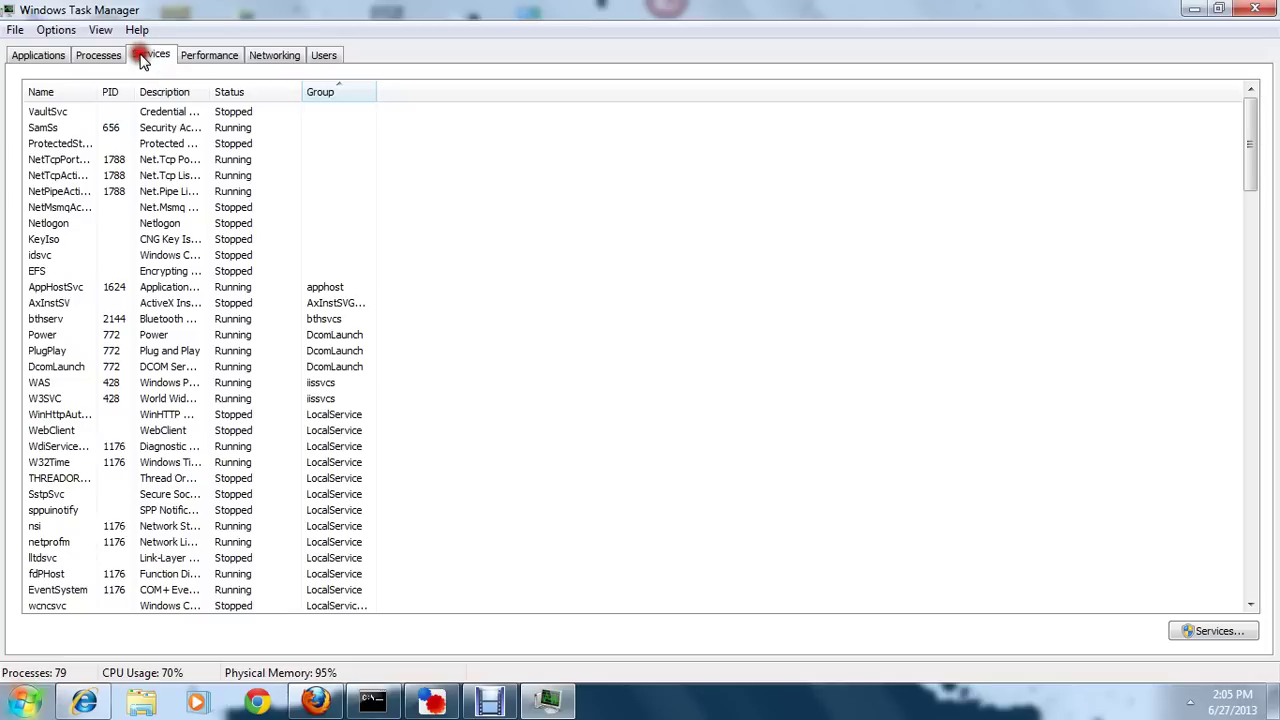
{"action": "left_click", "coordinate": [98, 54]}
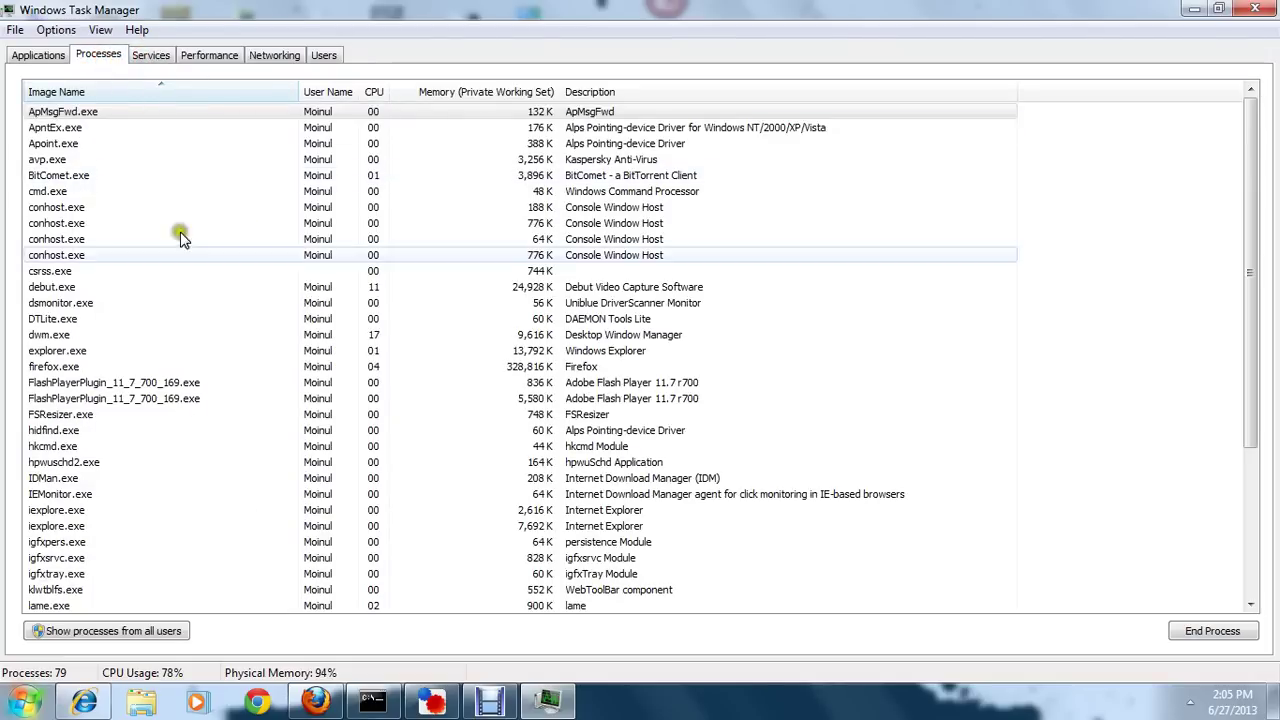
{"action": "left_click", "coordinate": [528, 163]}
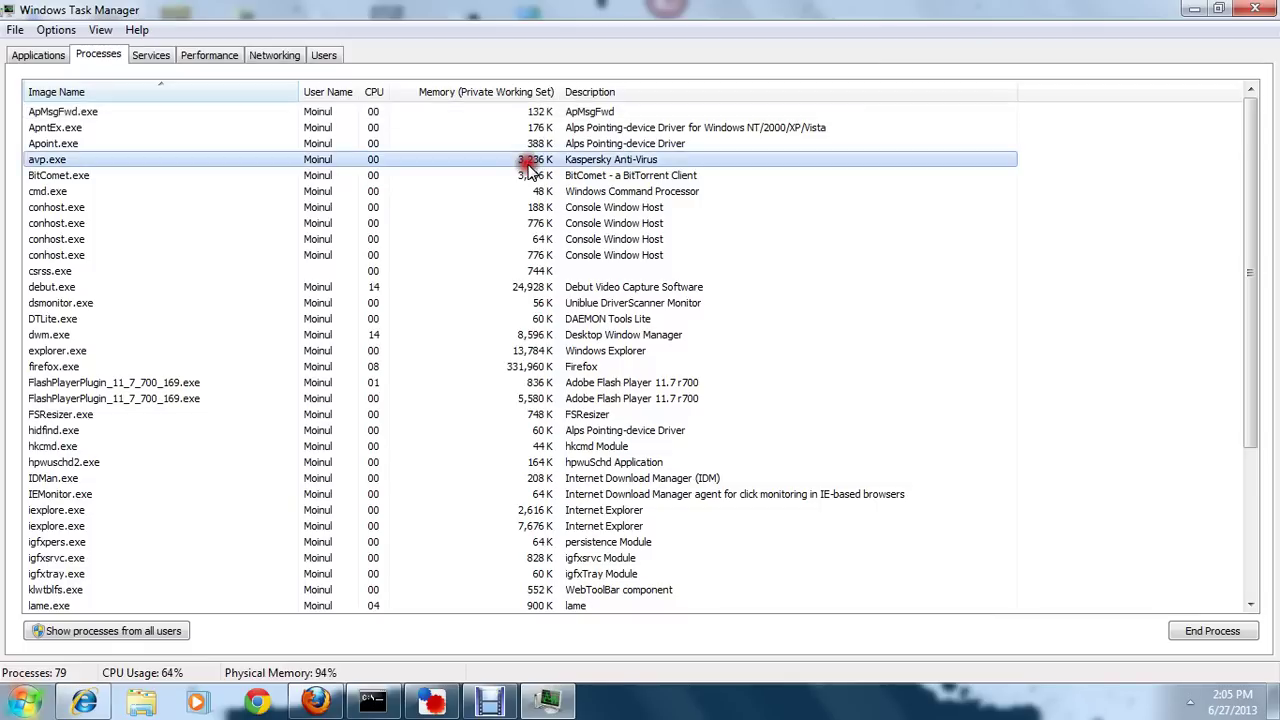
{"action": "left_click", "coordinate": [1230, 642]}
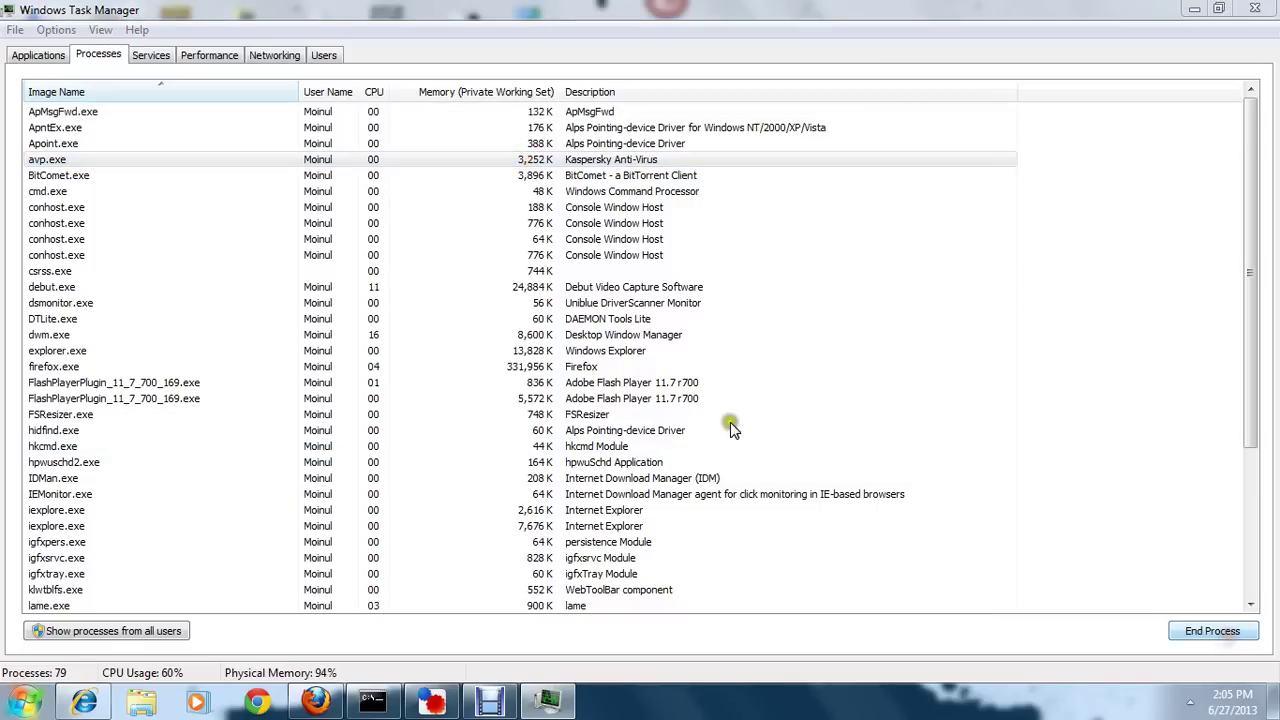
{"action": "left_click", "coordinate": [676, 385]}
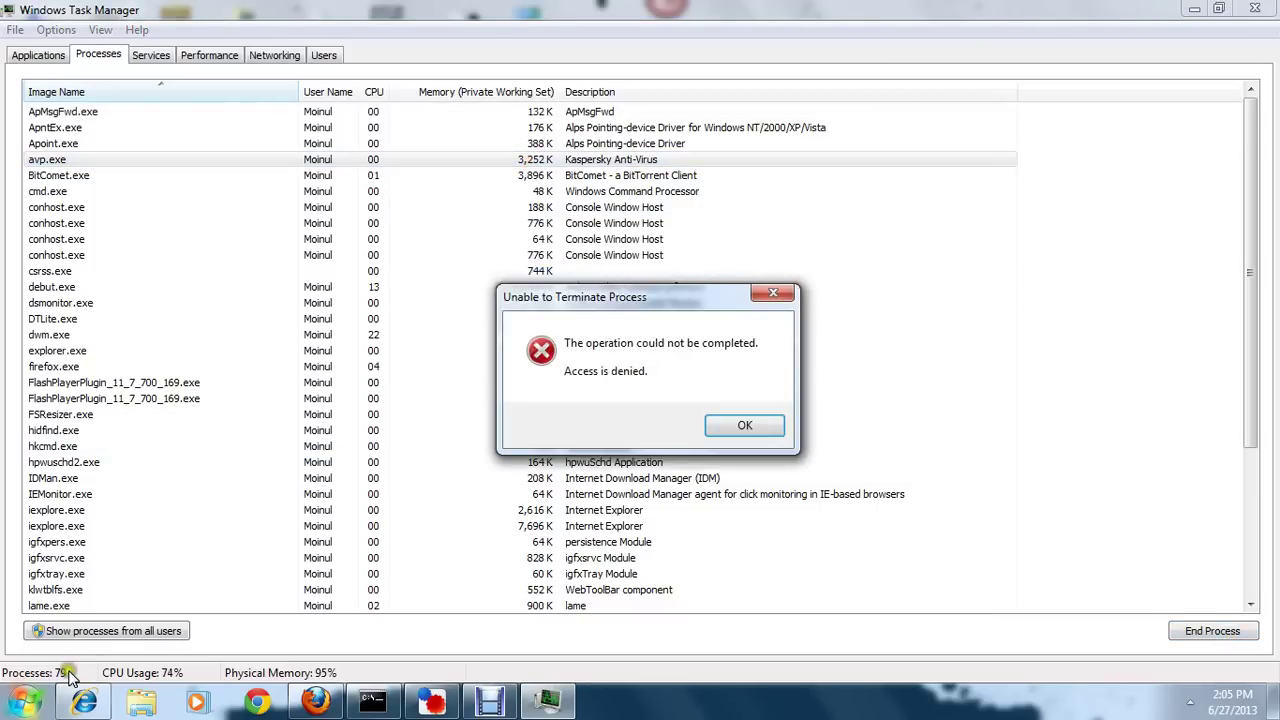
{"action": "left_click", "coordinate": [731, 431]}
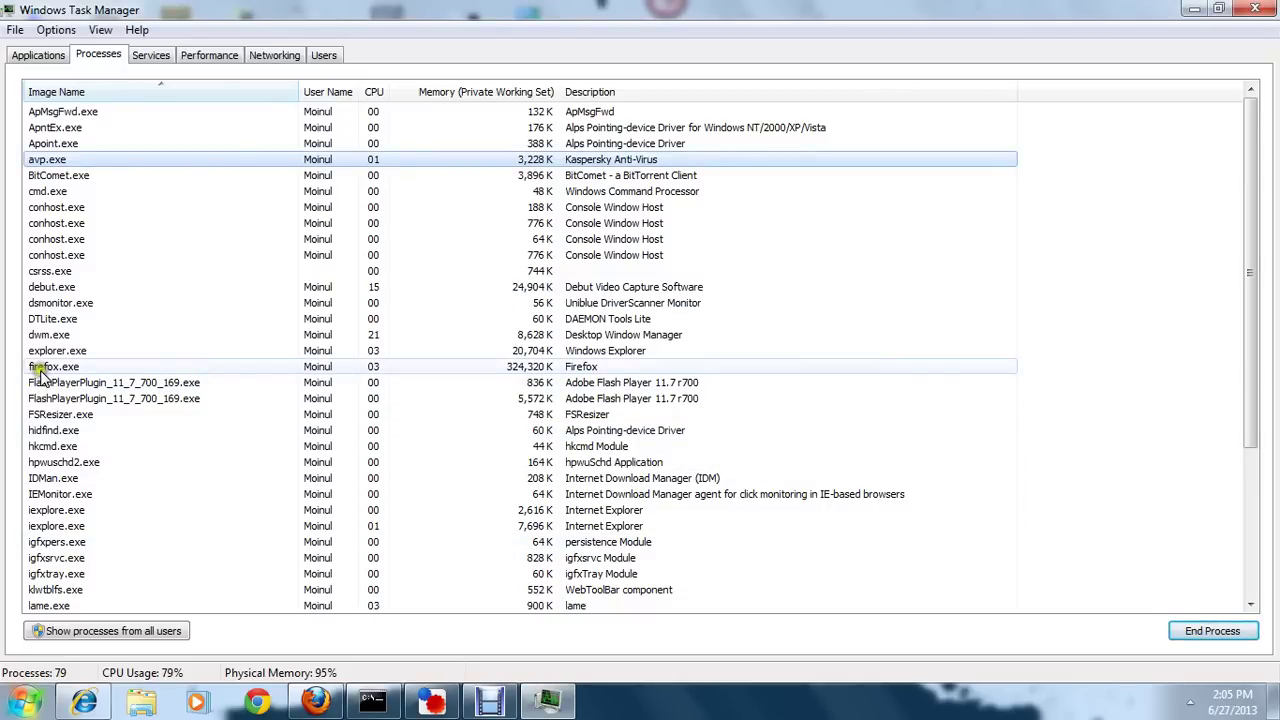
{"action": "left_click", "coordinate": [518, 367]}
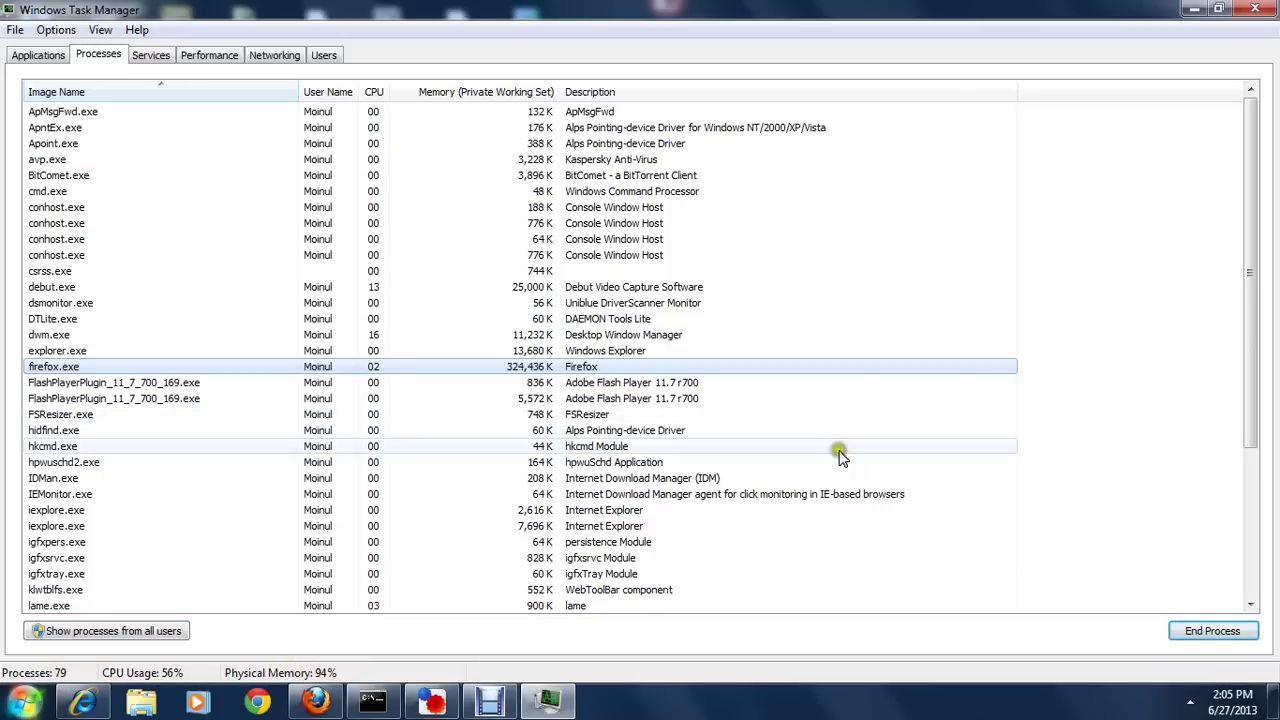
Step: End the firefox.exe process, dropping physical memory use to about 62%
{"action": "left_click", "coordinate": [1200, 635]}
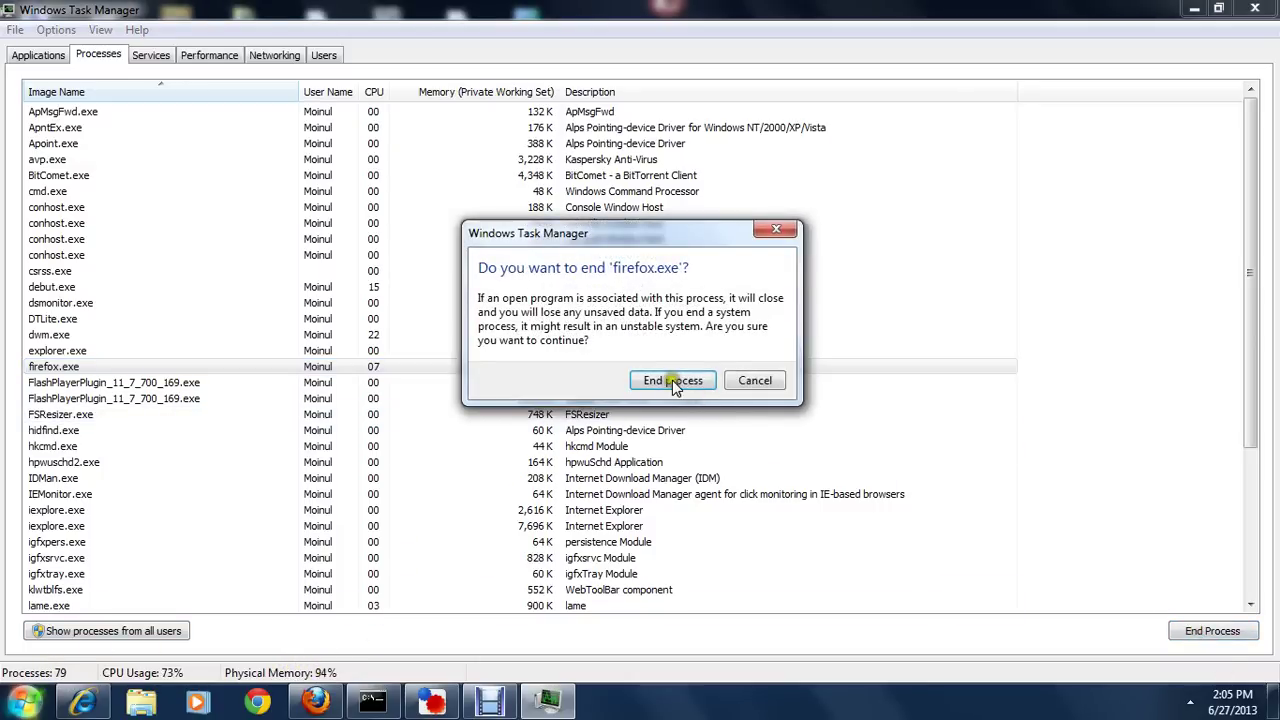
{"action": "left_click", "coordinate": [672, 383]}
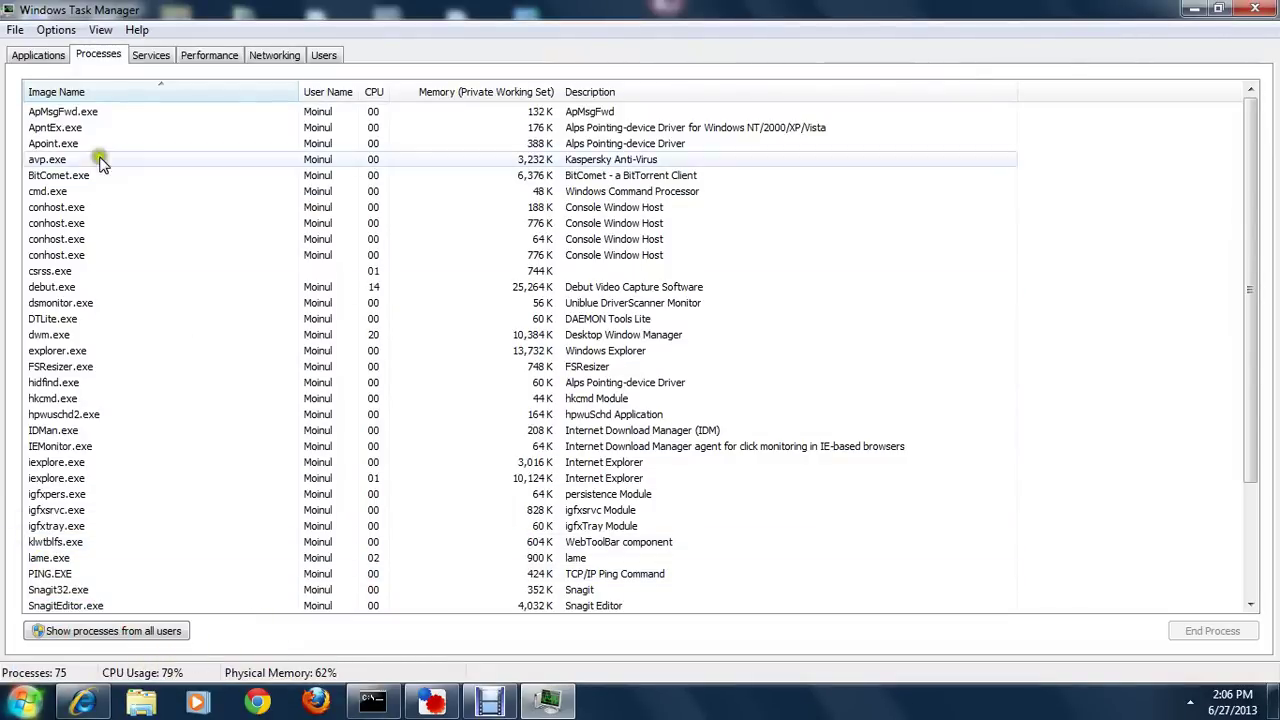
Step: Check the memory usage history, minimize Task Manager and use the desktop's shortcut menu
{"action": "left_click", "coordinate": [218, 56]}
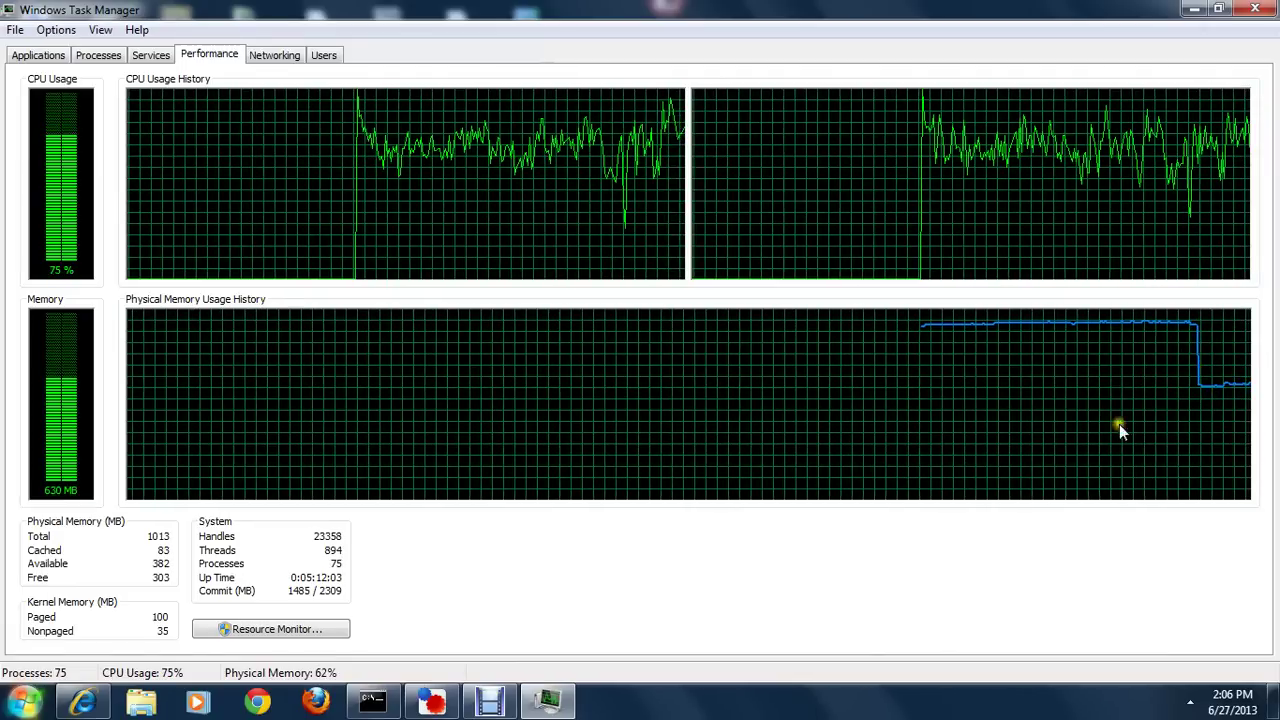
{"action": "left_click", "coordinate": [1194, 9]}
{"action": "right_click", "coordinate": [782, 210]}
{"action": "left_click", "coordinate": [832, 268]}
Step: Refresh the desktop, then restore Task Manager showing the Services list
{"action": "right_click", "coordinate": [718, 187]}
{"action": "left_click", "coordinate": [797, 243]}
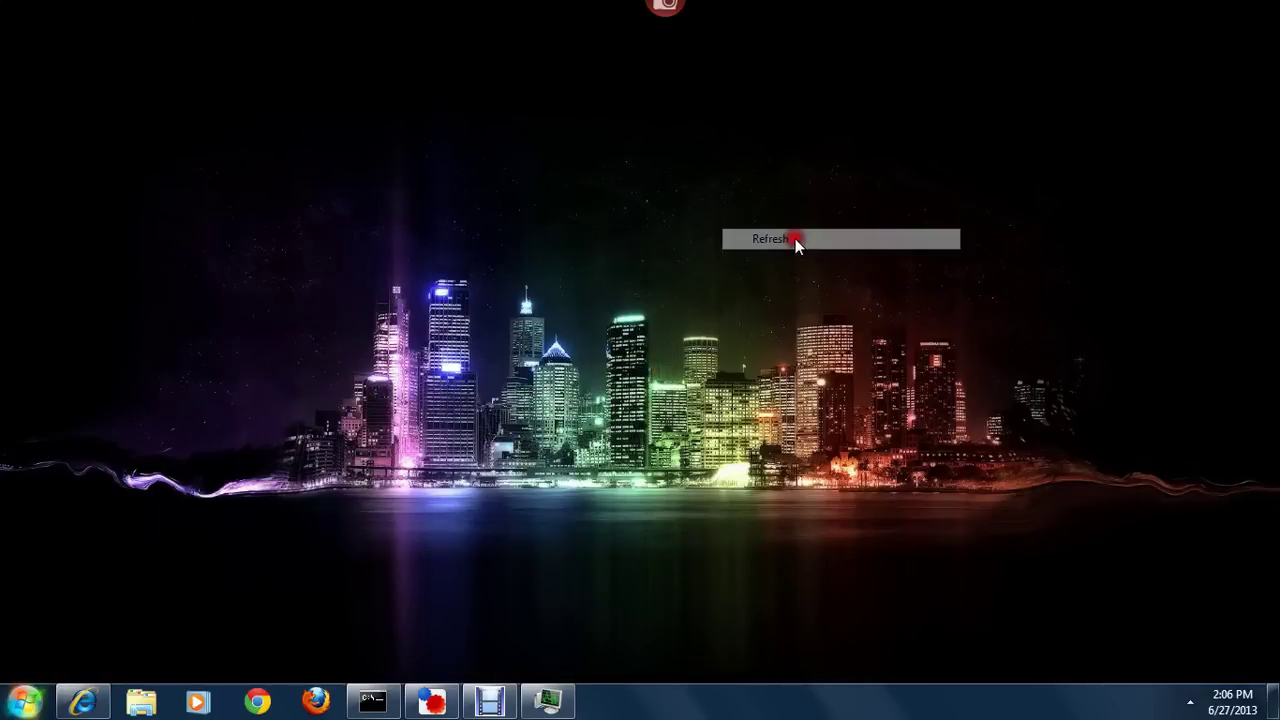
{"action": "left_click", "coordinate": [566, 704]}
{"action": "left_click", "coordinate": [147, 55]}
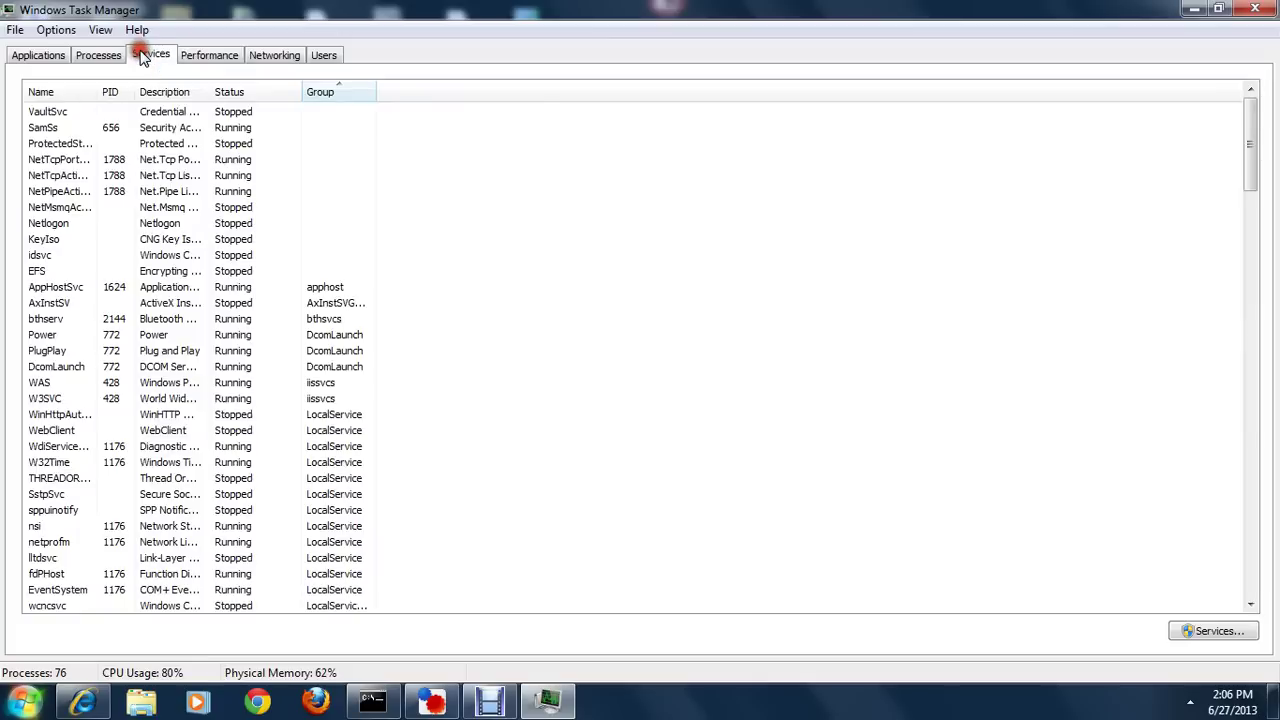
Step: End the DTLite.exe process from the Processes list, leaving 75 processes
{"action": "left_click", "coordinate": [100, 57]}
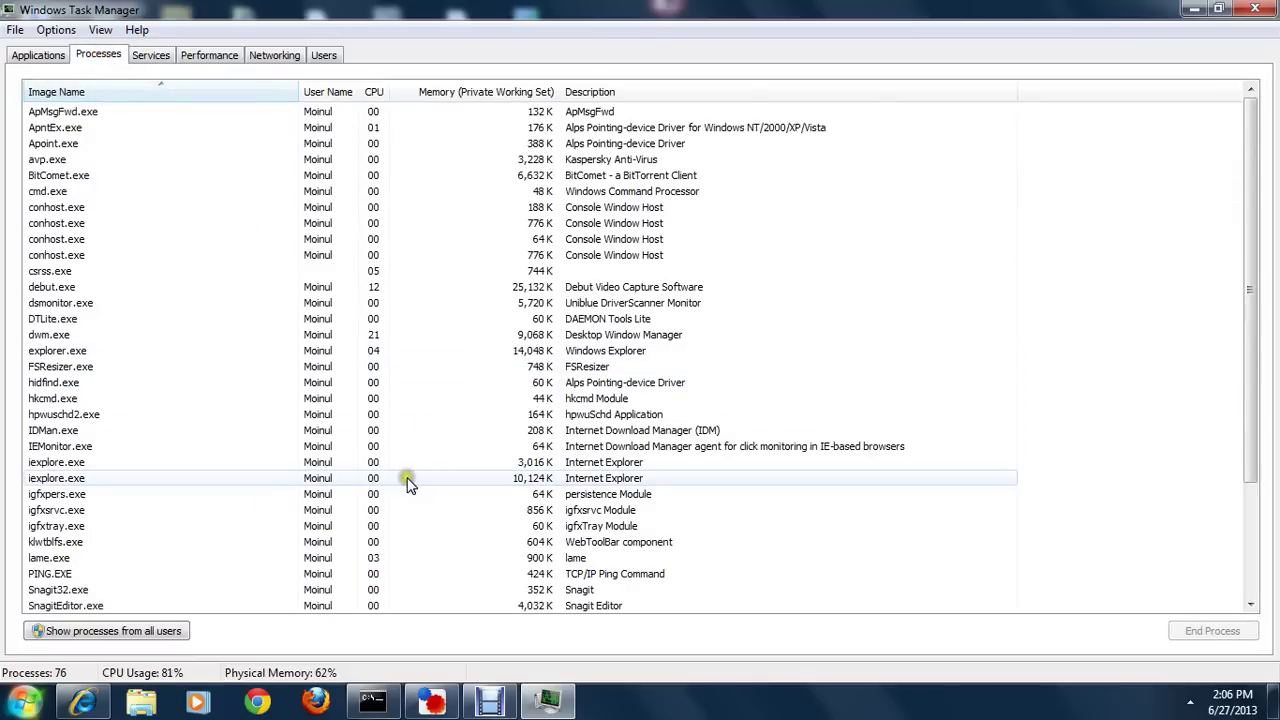
{"action": "left_click", "coordinate": [464, 288]}
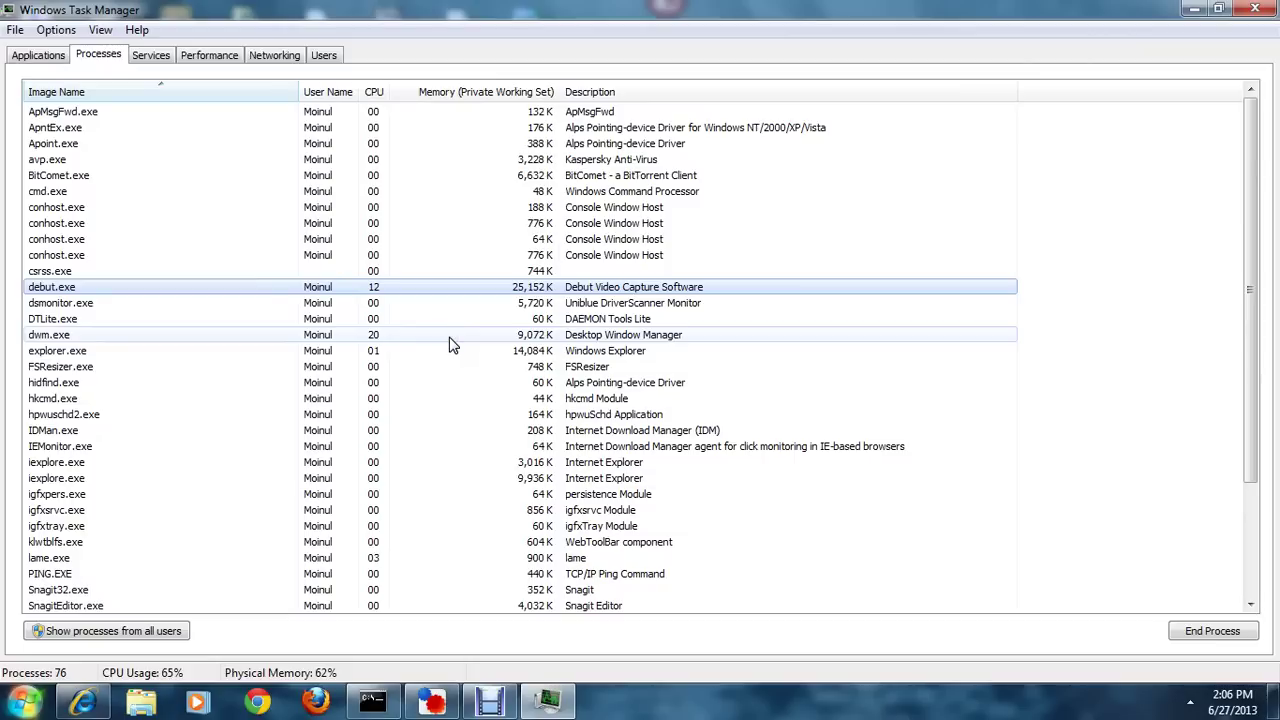
{"action": "left_click", "coordinate": [556, 319]}
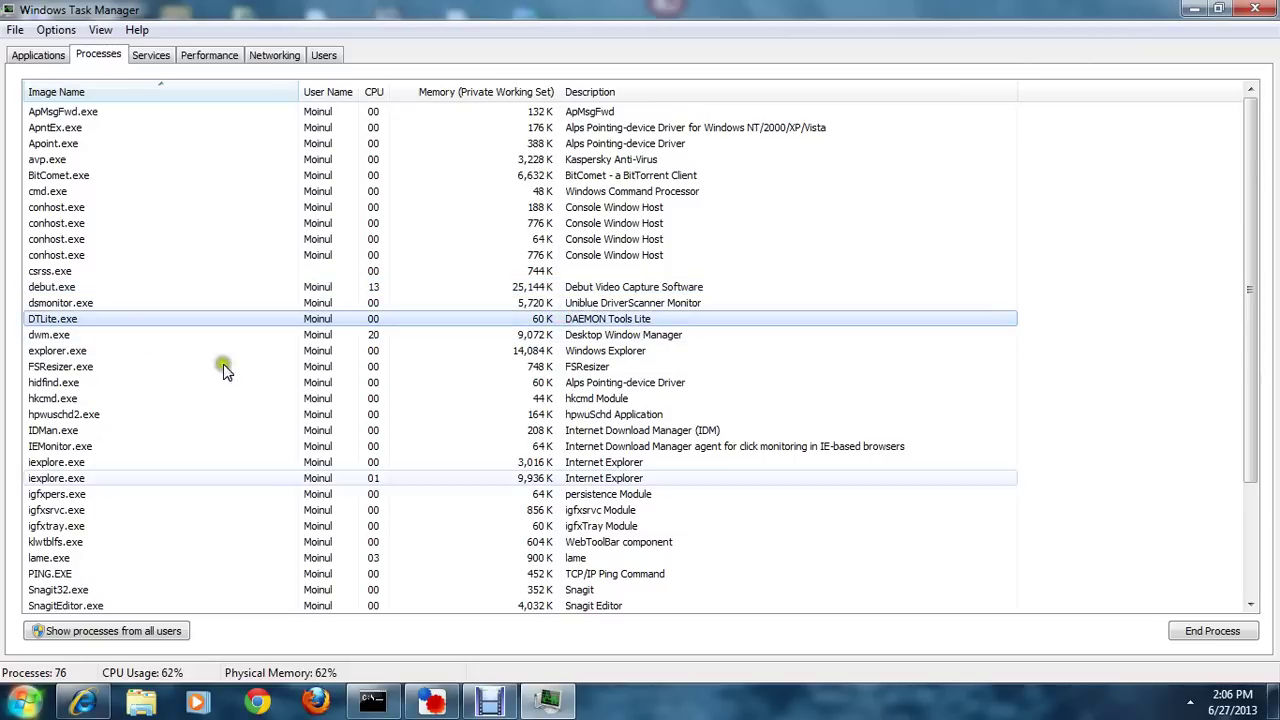
{"action": "left_click", "coordinate": [1208, 633]}
{"action": "left_click", "coordinate": [695, 390]}
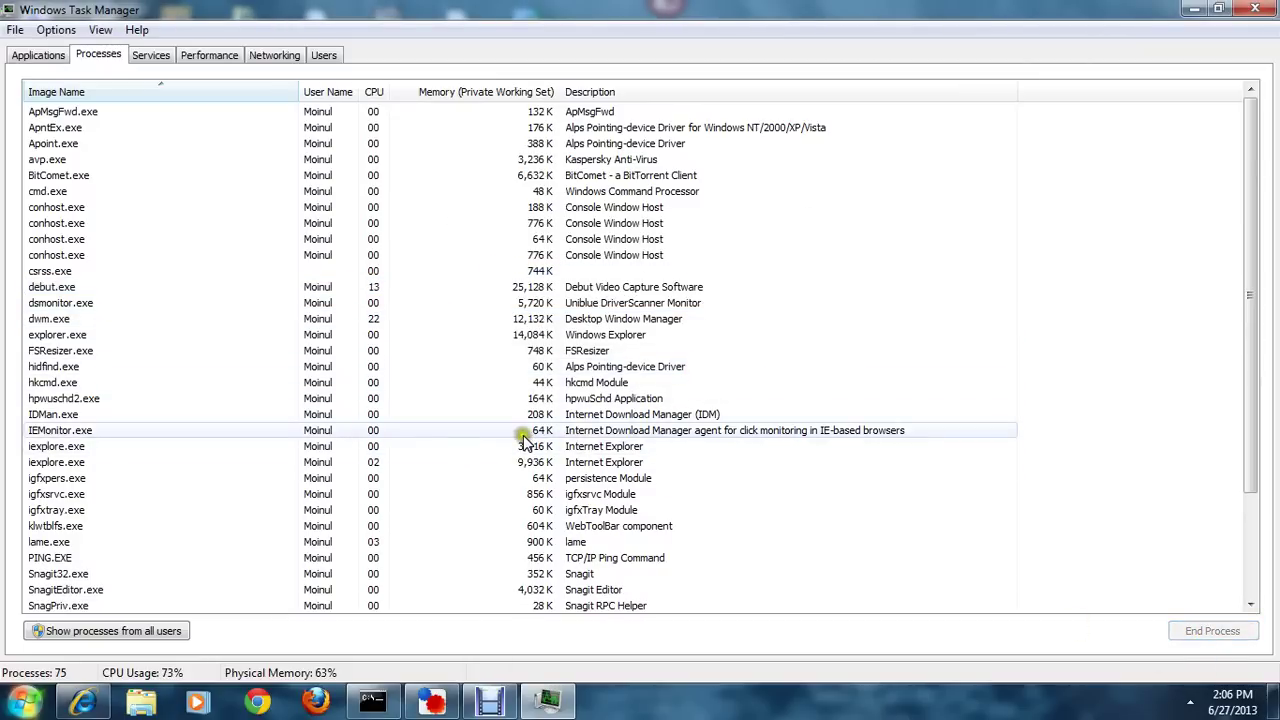
Step: End the dsmonitor.exe process
{"action": "left_click", "coordinate": [520, 306]}
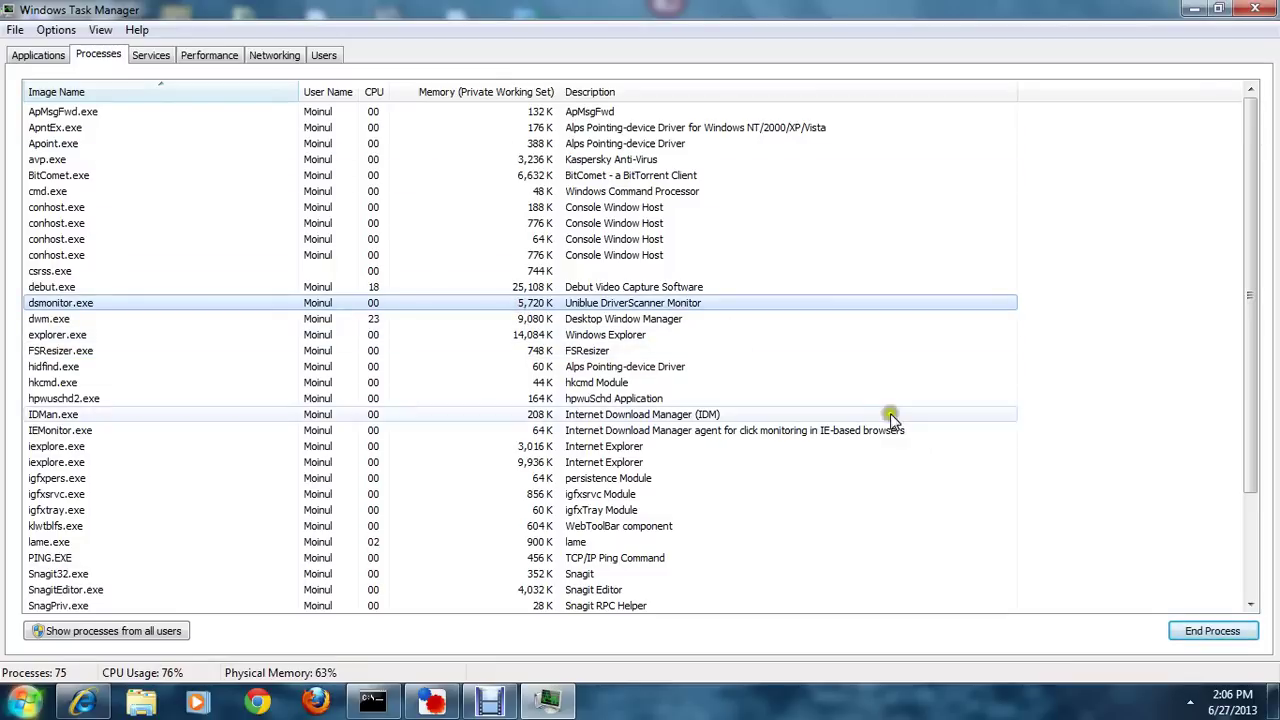
{"action": "left_click", "coordinate": [1198, 637]}
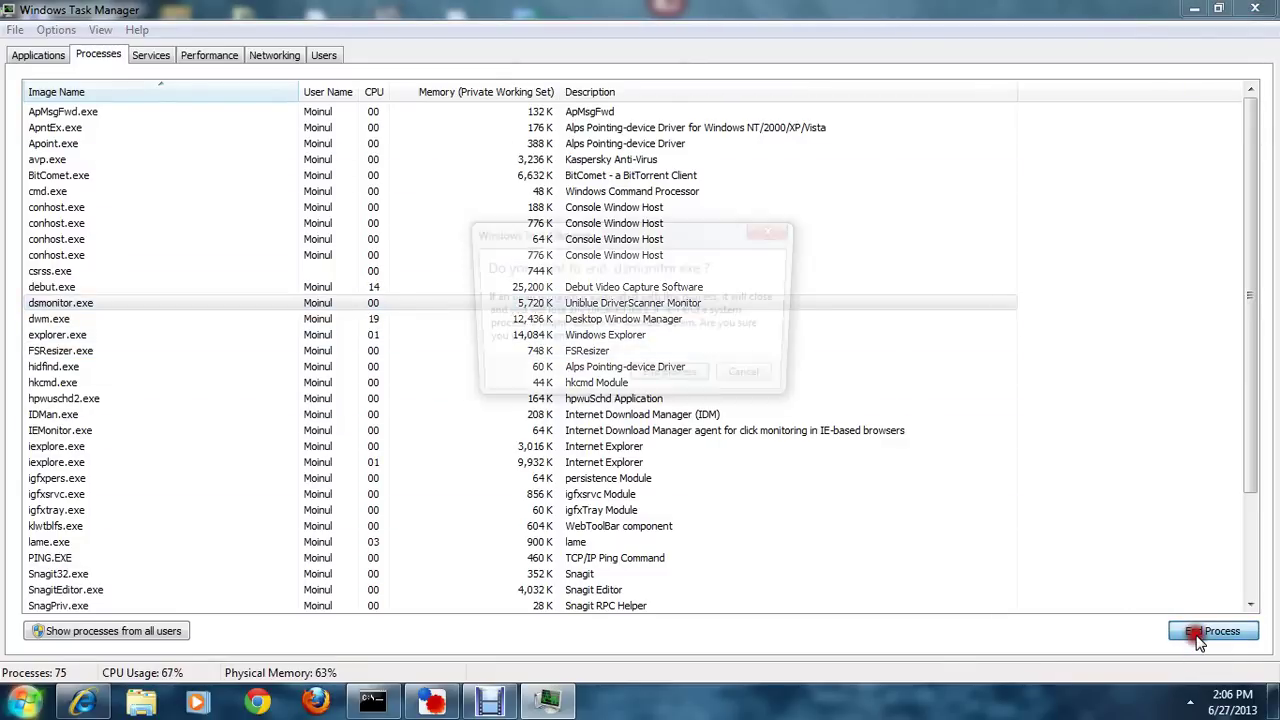
{"action": "left_click", "coordinate": [643, 384]}
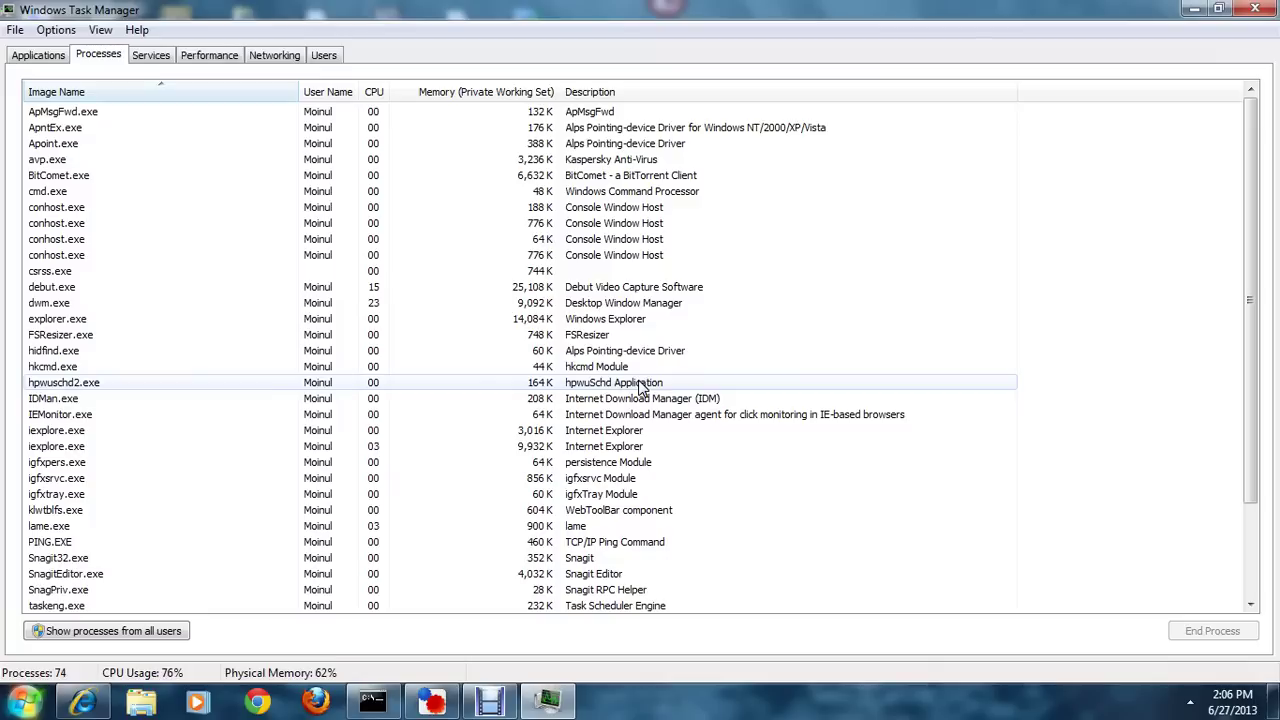
Step: End BitComet.exe, then scroll down and select x264enc4.exe
{"action": "left_click", "coordinate": [590, 176]}
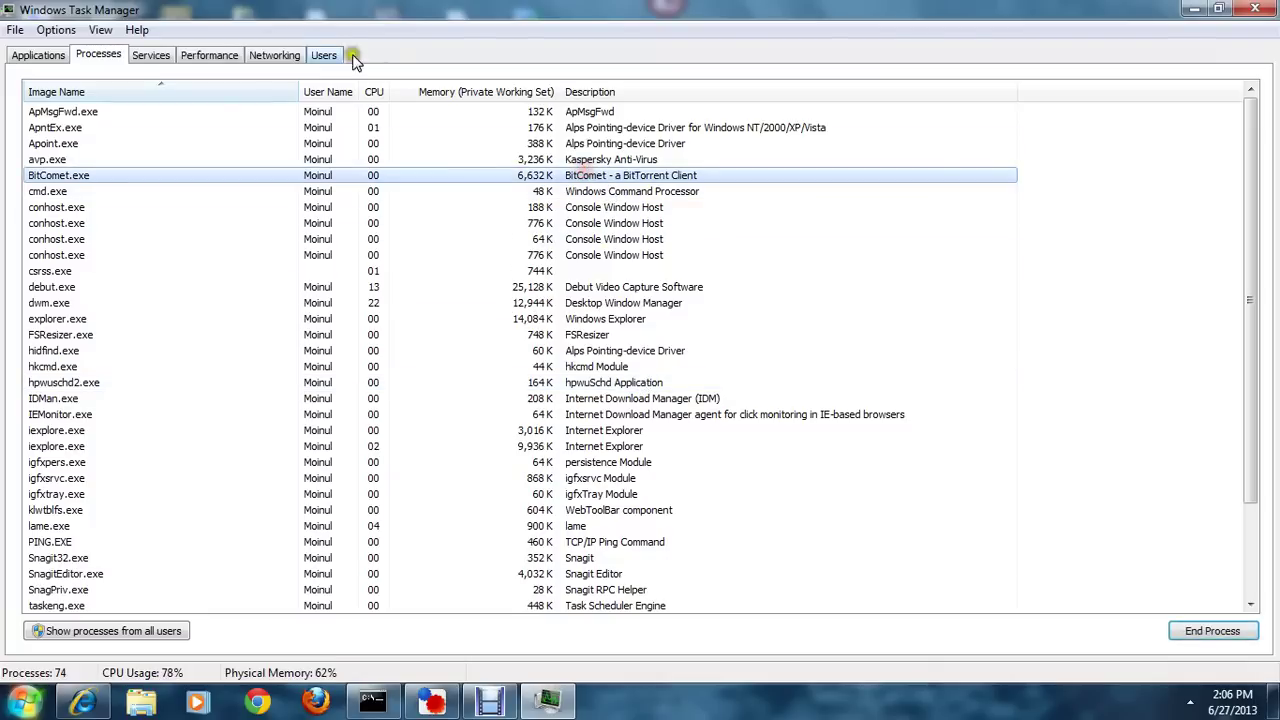
{"action": "left_click", "coordinate": [1222, 636]}
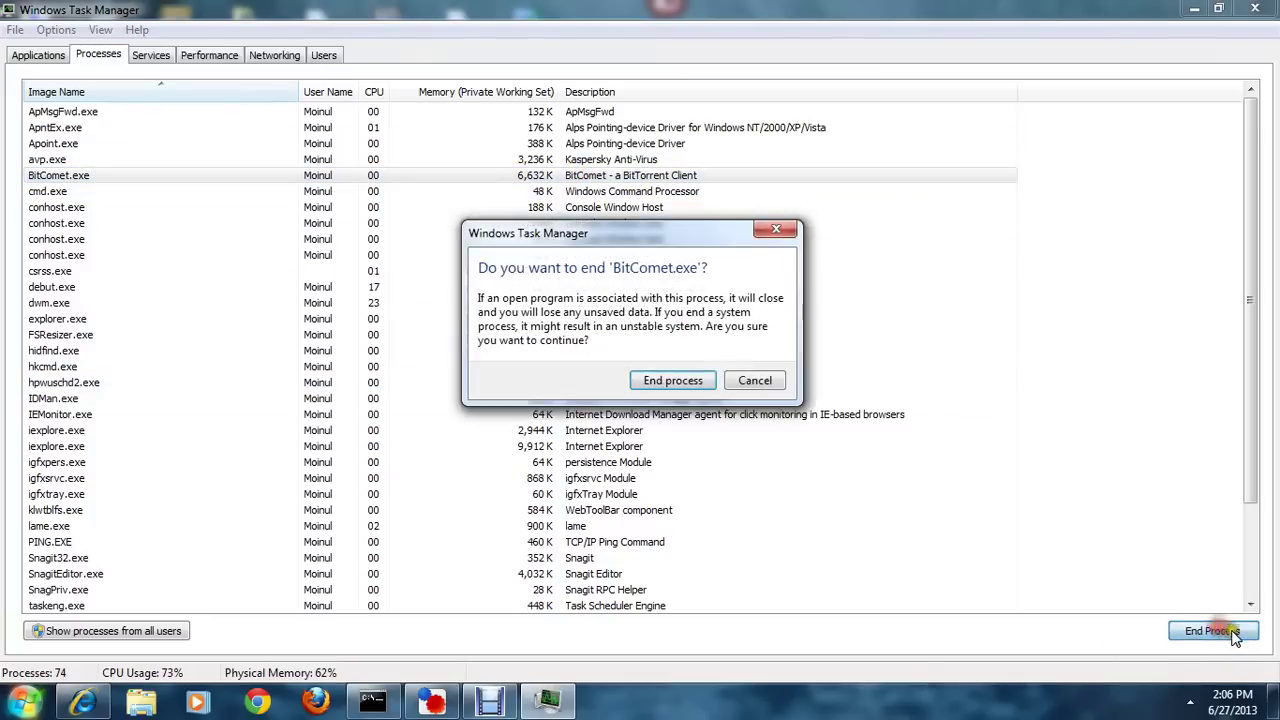
{"action": "left_click", "coordinate": [673, 381]}
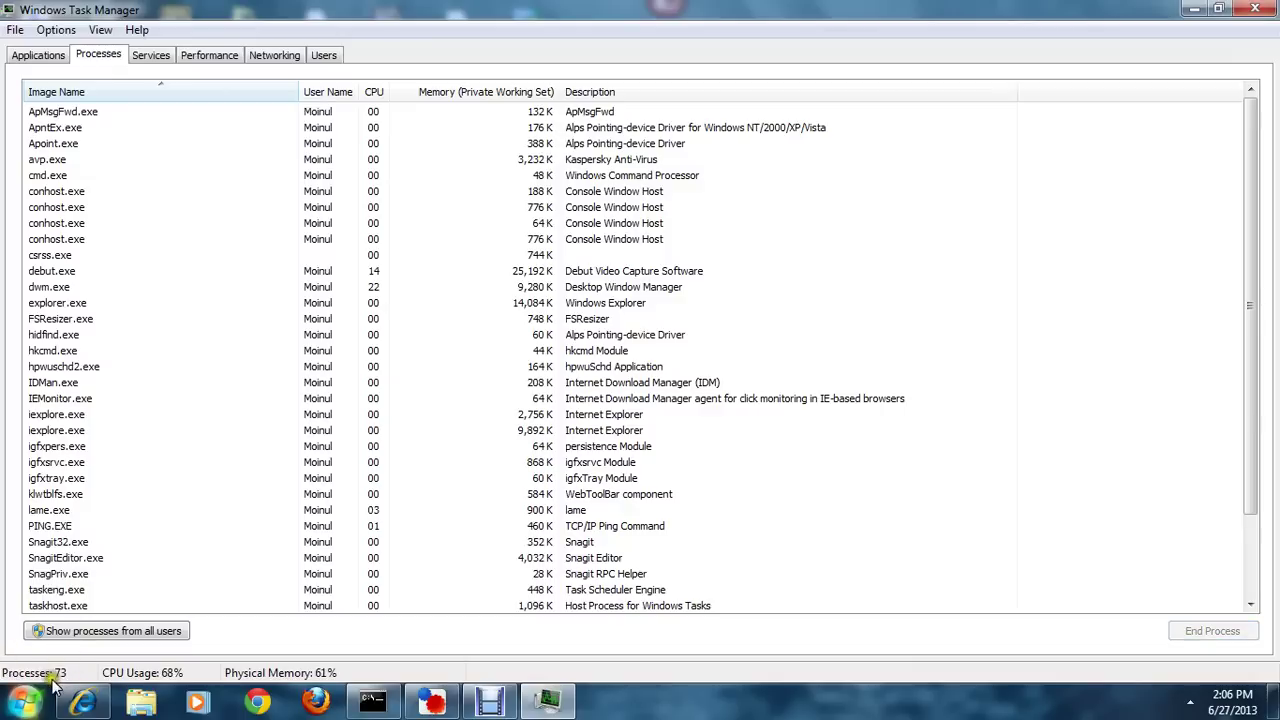
{"action": "scroll", "coordinate": [560, 568], "scroll_direction": "down", "scroll_amount": 2}
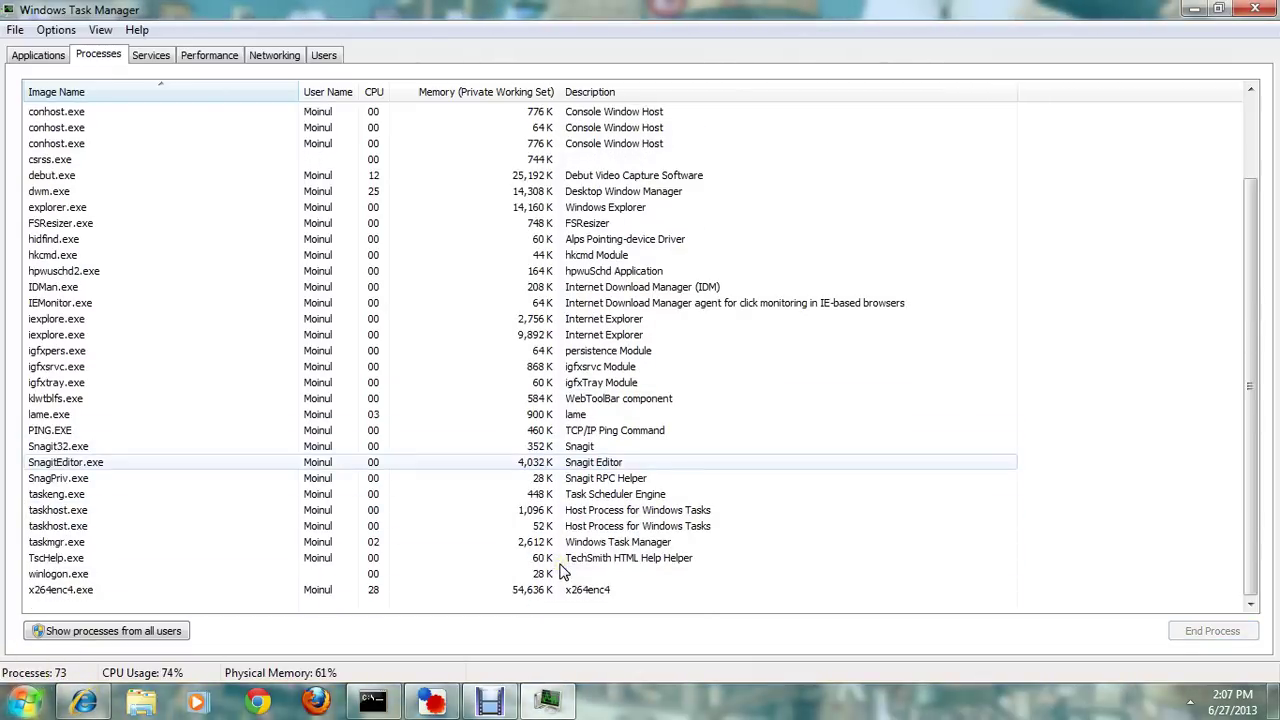
{"action": "left_click", "coordinate": [40, 590]}
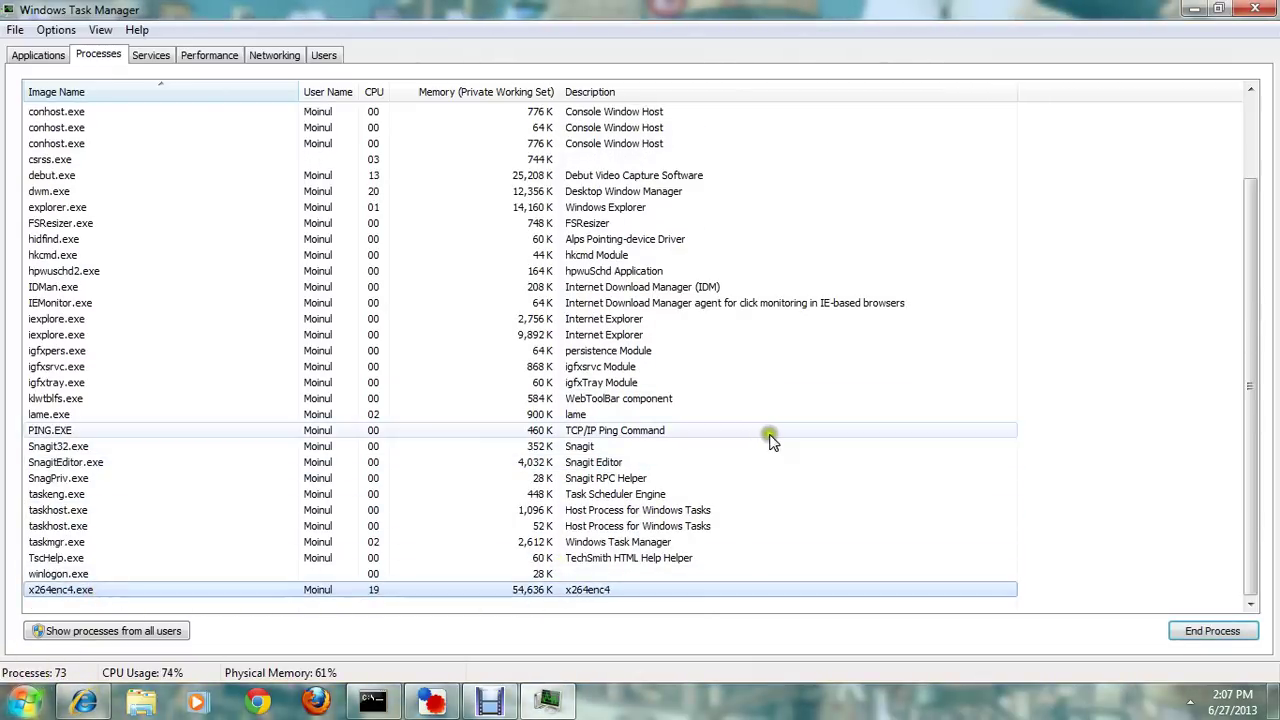